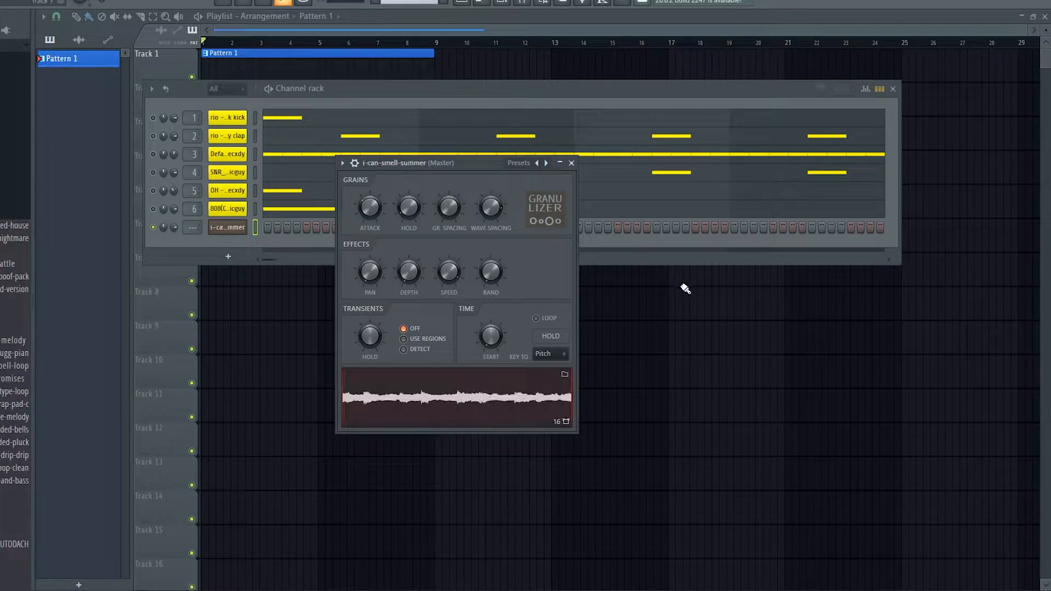
Set the Granulizer's Transients mode to Detect and adjust the grain Hold and transient Hold amounts
{"action": "left_click", "coordinate": [399, 397]}
{"action": "left_click", "coordinate": [403, 350]}
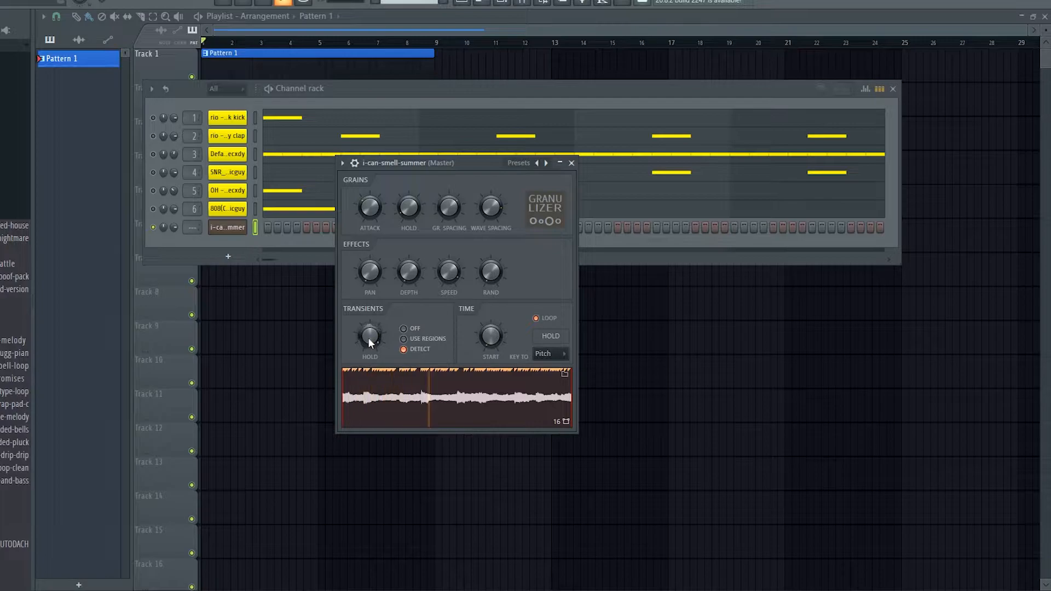
{"action": "left_click_drag", "start_coordinate": [404, 211], "coordinate": [404, 219]}
{"action": "left_click_drag", "start_coordinate": [370, 336], "coordinate": [370, 350]}
Adjust the Granulizer's random effect and transient Hold amount while auditioning a note
{"action": "left_click_drag", "start_coordinate": [491, 271], "coordinate": [491, 251]}
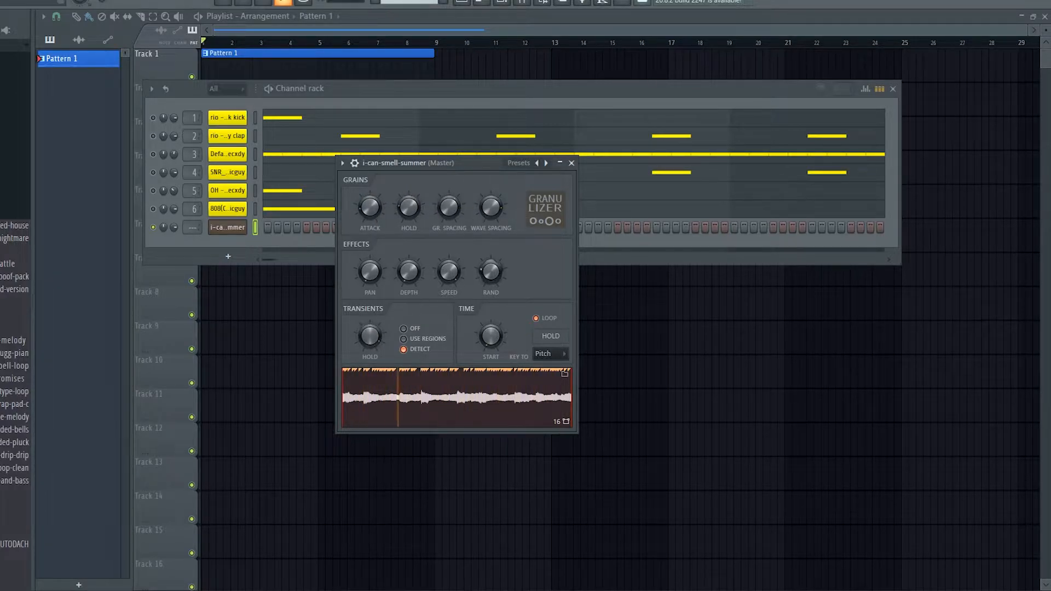
{"action": "left_click_drag", "start_coordinate": [370, 336], "coordinate": [371, 323]}
{"action": "key", "text": "q"}
{"action": "left_click_drag", "start_coordinate": [490, 271], "coordinate": [491, 268]}
{"action": "left_click_drag", "start_coordinate": [369, 206], "coordinate": [370, 208]}
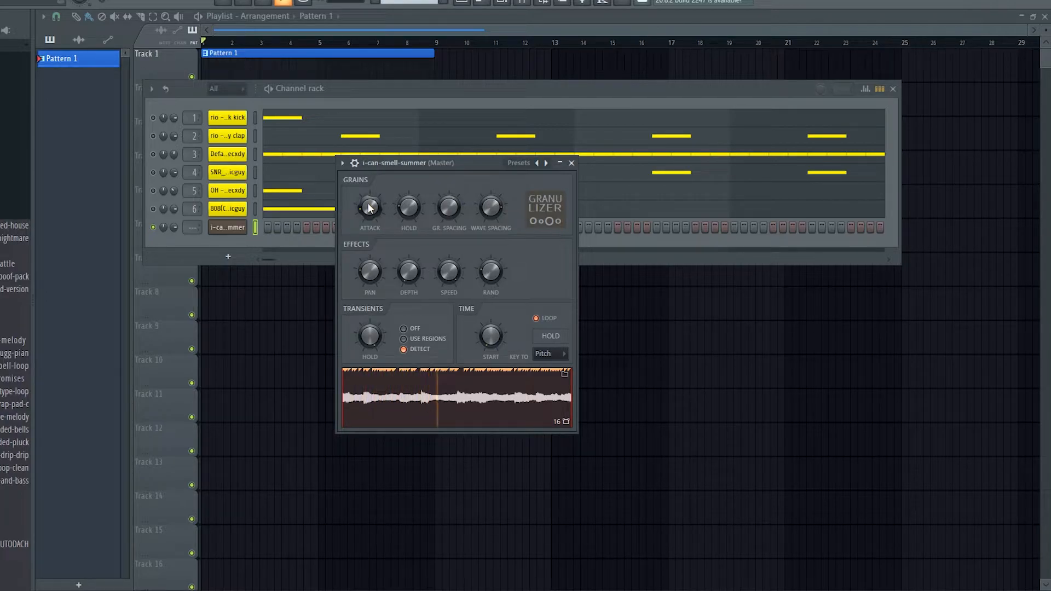
Raise the grain Attack and try different random effect amounts while auditioning a note
{"action": "left_click_drag", "start_coordinate": [368, 209], "coordinate": [368, 196]}
{"action": "left_click_drag", "start_coordinate": [481, 271], "coordinate": [481, 249]}
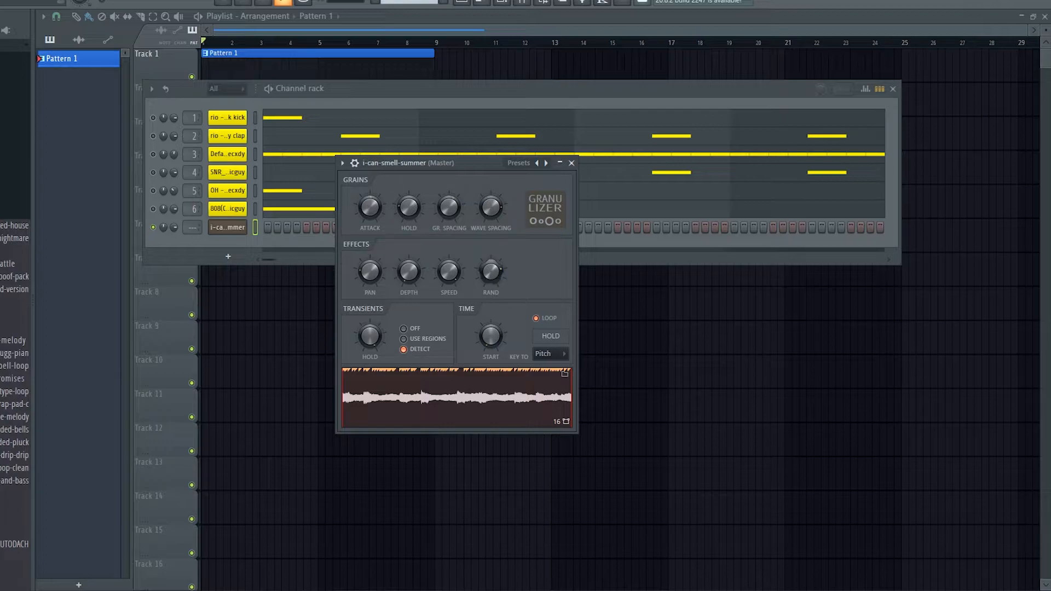
{"action": "key", "text": "q"}
{"action": "left_click_drag", "start_coordinate": [493, 276], "coordinate": [493, 272]}
Key the Granulizer's Time section to Transient and turn Loop off
{"action": "left_click", "coordinate": [543, 354]}
{"action": "left_click", "coordinate": [548, 402]}
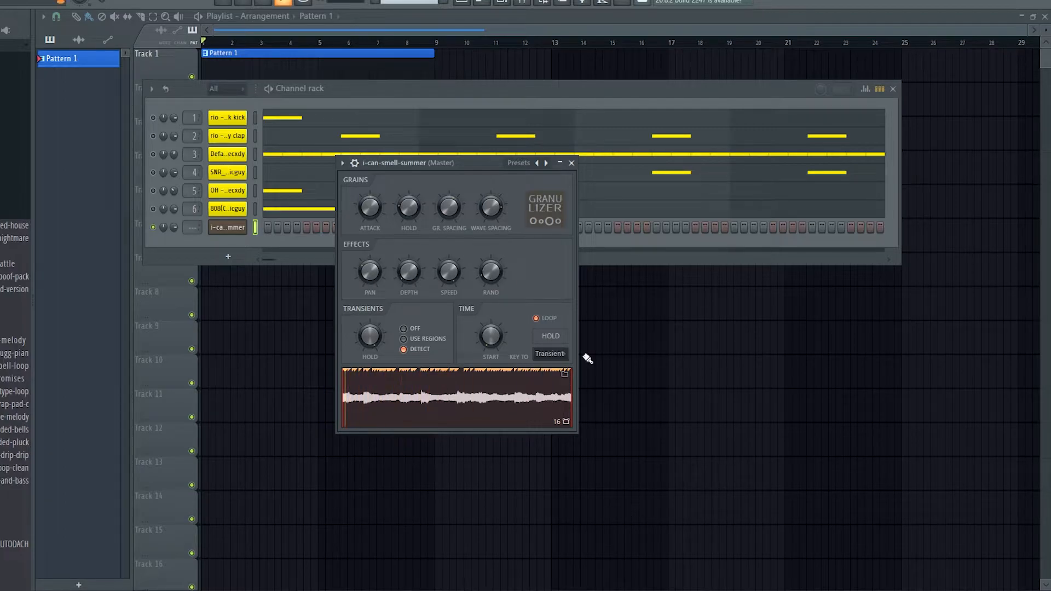
{"action": "left_click", "coordinate": [536, 318]}
{"action": "left_click", "coordinate": [543, 354]}
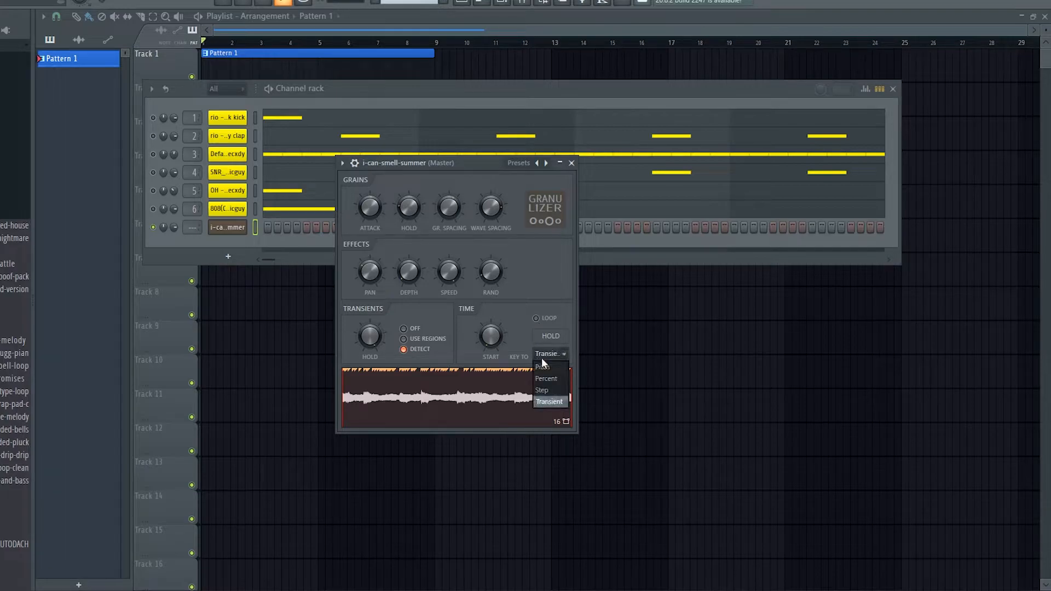
{"action": "left_click", "coordinate": [551, 355]}
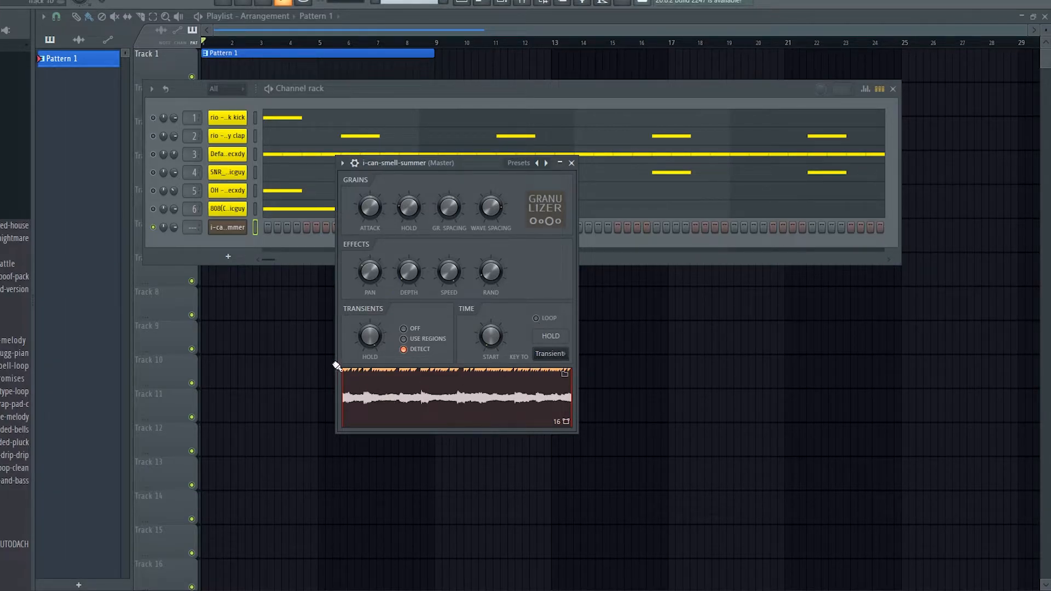
Preview several points along the sample's waveform in the Granulizer
{"action": "left_click", "coordinate": [418, 393]}
{"action": "left_click", "coordinate": [476, 405]}
{"action": "left_click", "coordinate": [442, 401]}
{"action": "left_click", "coordinate": [367, 413]}
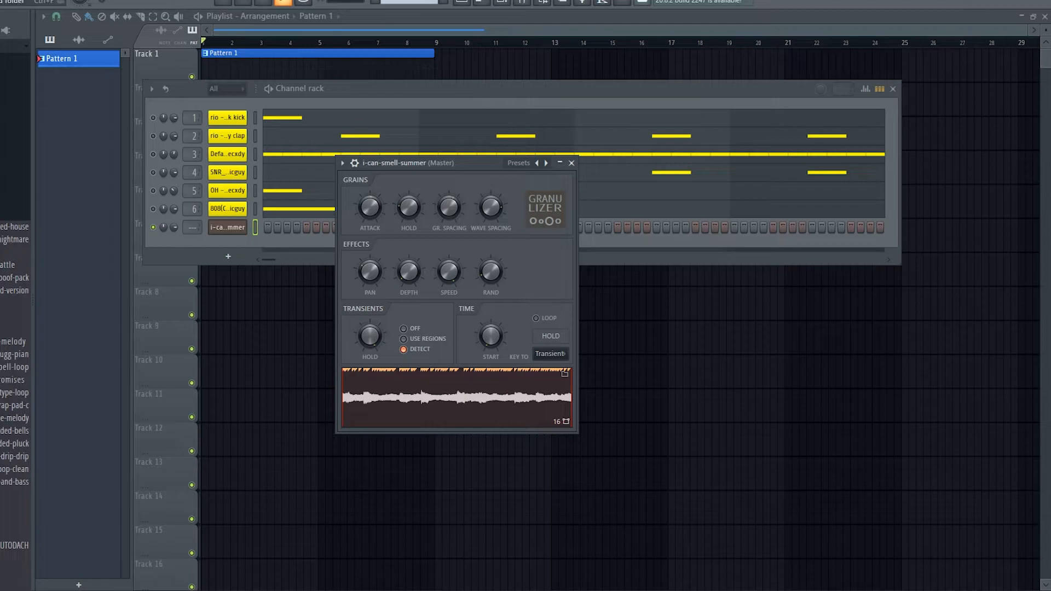
Record the Granulizer performance in Edison on input and place the recording on playlist Track 5
{"action": "left_click", "coordinate": [183, 125]}
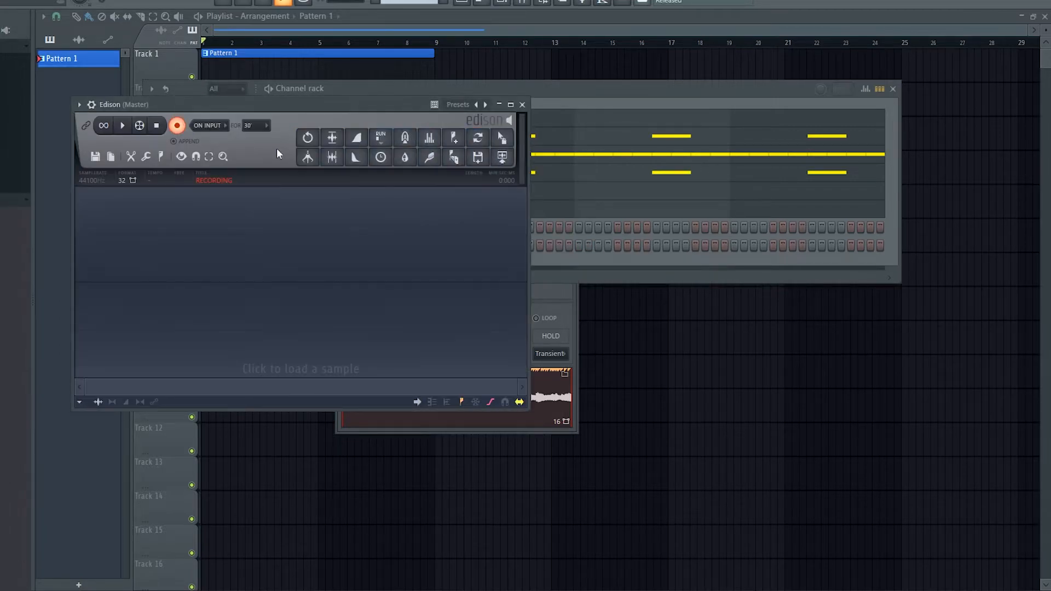
{"action": "left_click", "coordinate": [570, 292]}
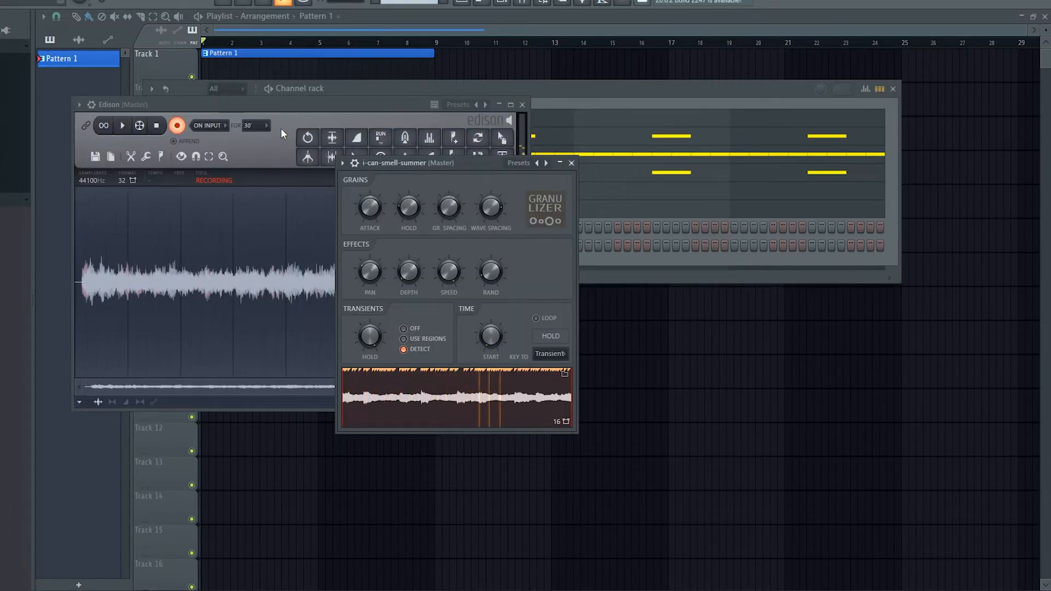
{"action": "left_click", "coordinate": [331, 113]}
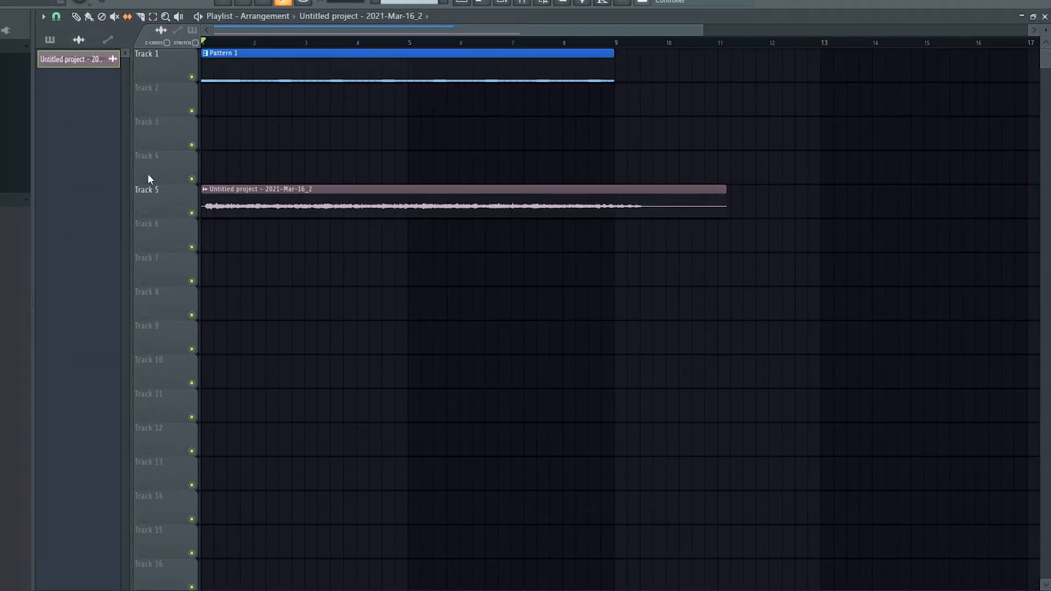
Slip the audio inside the Track 5 clip so the sound starts exactly at bar 1
{"action": "scroll", "coordinate": [161, 197], "scroll_direction": "up", "scroll_amount": 5}
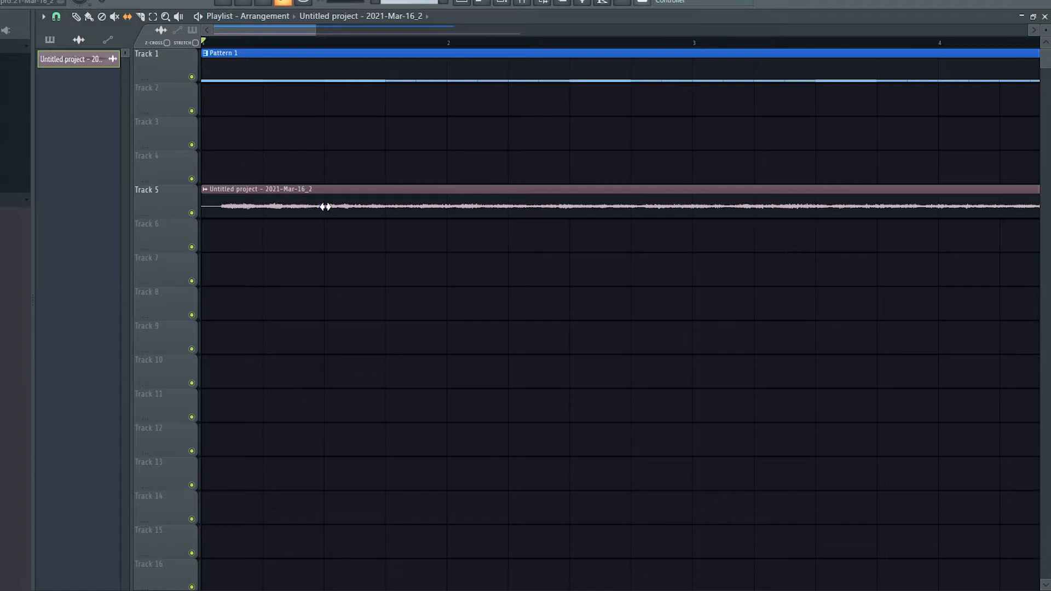
{"action": "left_click_drag", "start_coordinate": [343, 200], "coordinate": [324, 198]}
{"action": "scroll", "coordinate": [492, 219], "scroll_direction": "down", "scroll_amount": 5}
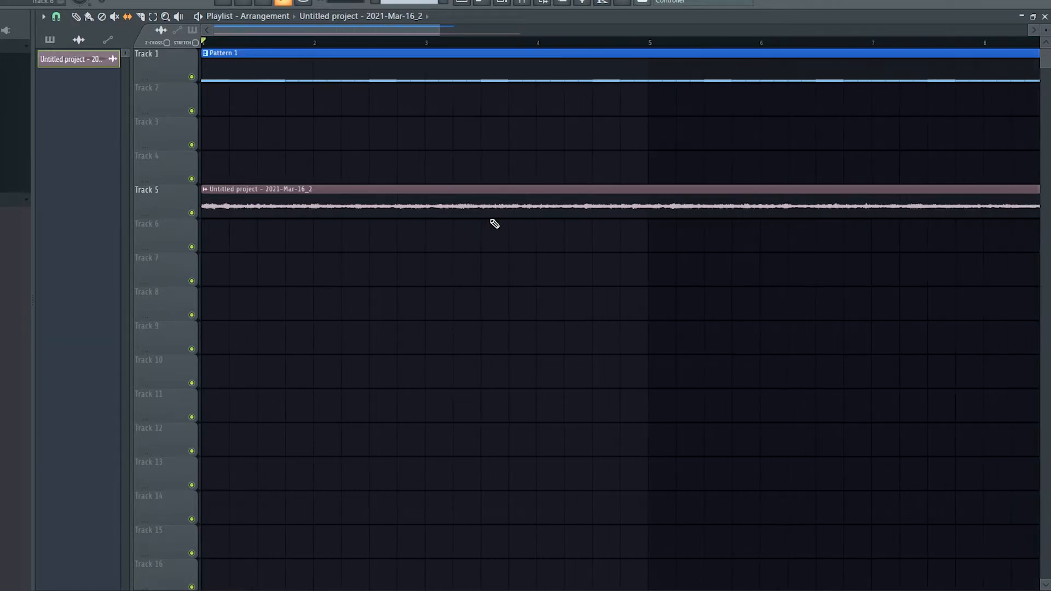
Trim the silent tail off the end of the Track 5 recording, just past bar 9
{"action": "scroll", "coordinate": [493, 208], "scroll_direction": "up", "scroll_amount": 5}
{"action": "left_click", "coordinate": [76, 16]}
{"action": "scroll", "coordinate": [493, 98], "scroll_direction": "down", "scroll_amount": 3}
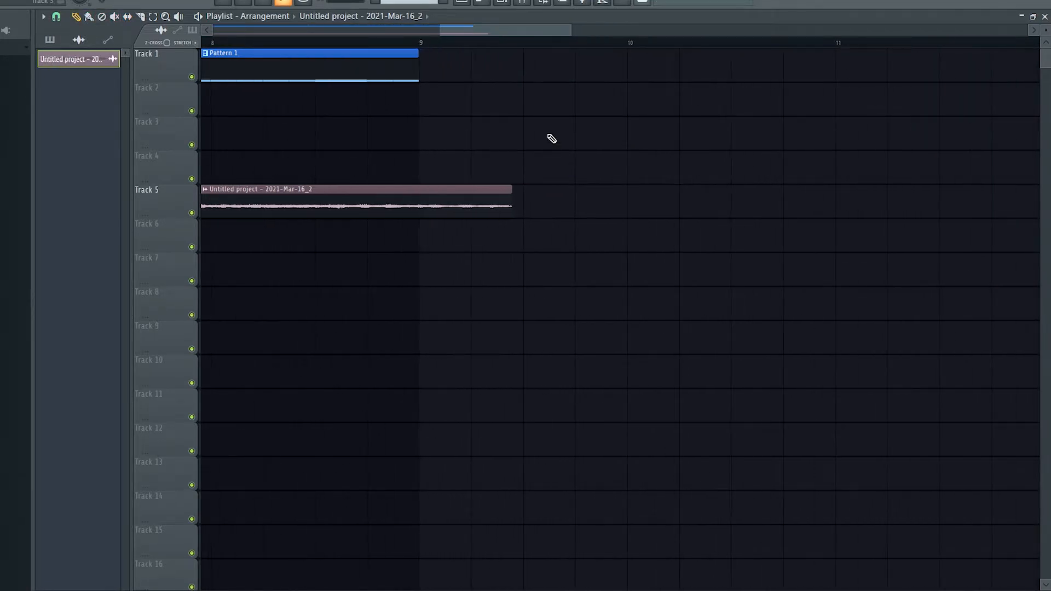
{"action": "scroll", "coordinate": [225, 173], "scroll_direction": "down", "scroll_amount": 3}
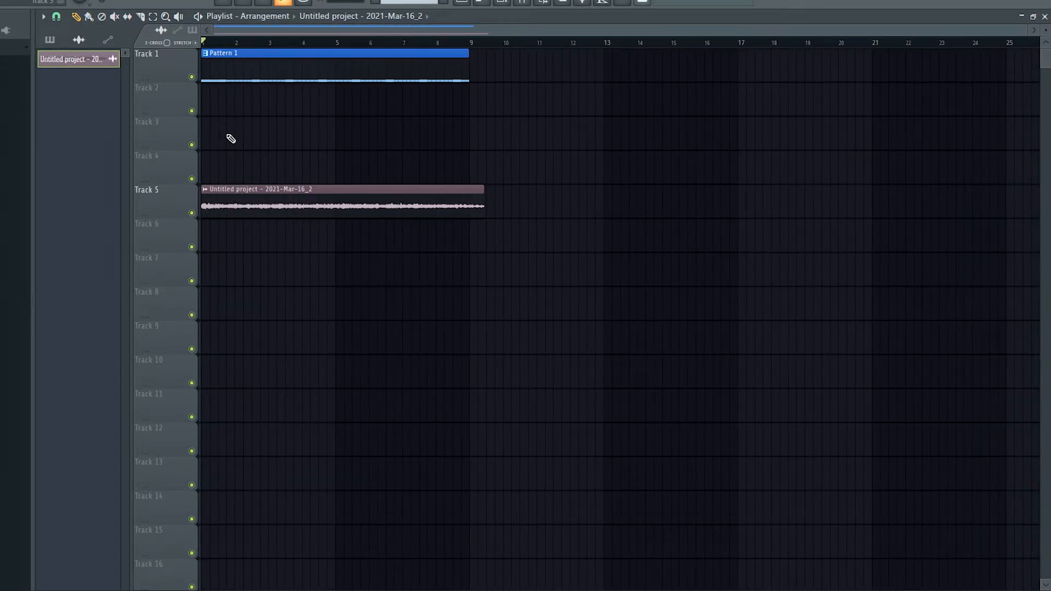
Make the trimmed Track 5 clip unique as its own sample and accept the confirmation
{"action": "left_click", "coordinate": [206, 190]}
{"action": "left_click", "coordinate": [338, 215]}
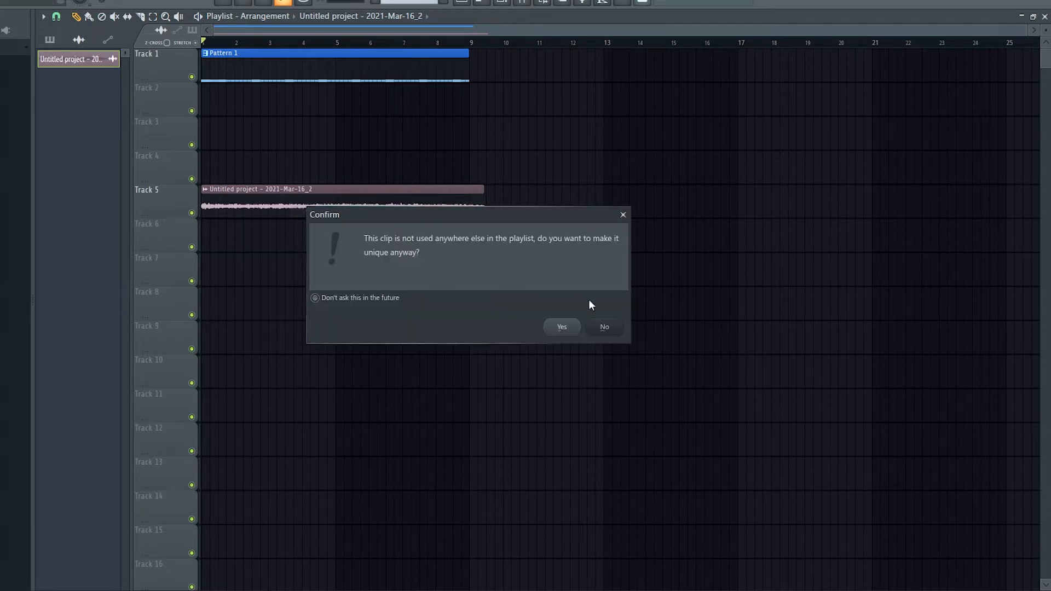
{"action": "left_click", "coordinate": [572, 326]}
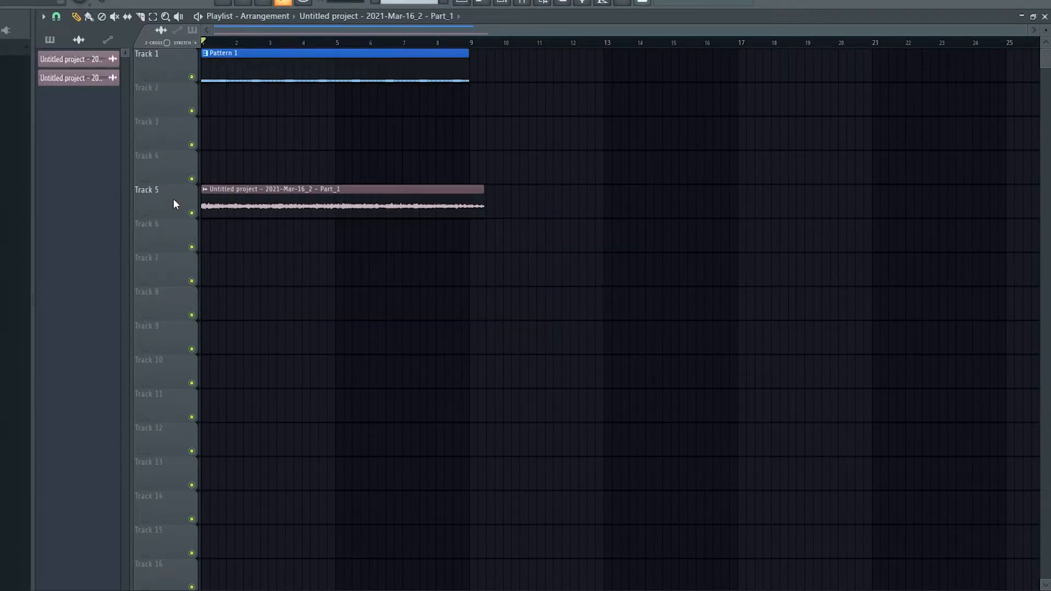
Place the Part_1 audio file from the Sliced audio folder at the start of Track 8
{"action": "scroll", "coordinate": [173, 204], "scroll_direction": "up", "scroll_amount": 2}
{"action": "left_click_drag", "start_coordinate": [100, 90], "coordinate": [427, 298]}
{"action": "left_click_drag", "start_coordinate": [448, 312], "coordinate": [20, 305]}
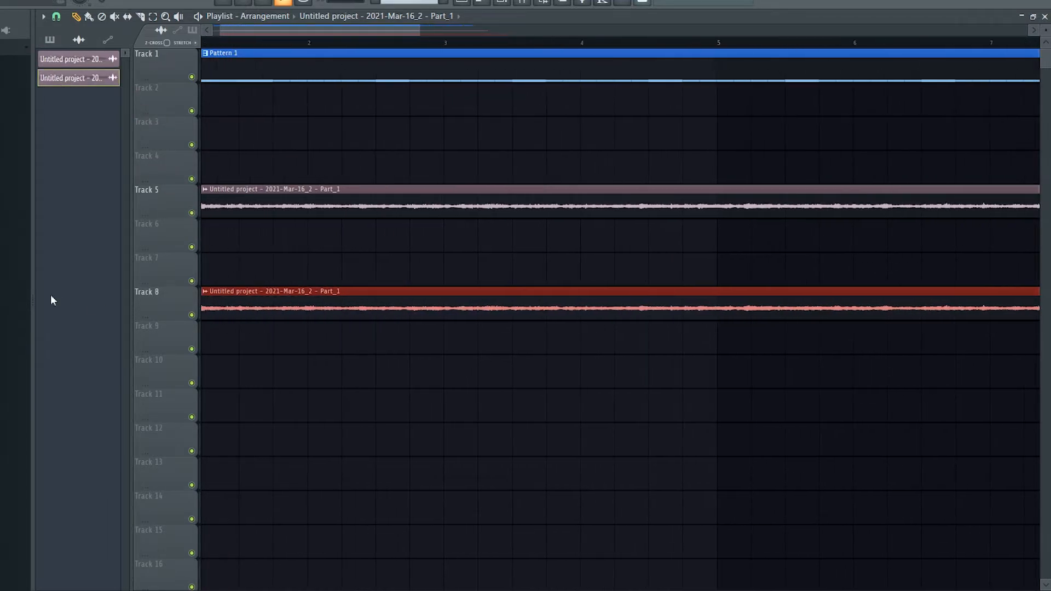
Delete the recorded clip from Track 5
{"action": "scroll", "coordinate": [338, 252], "scroll_direction": "down", "scroll_amount": 3}
{"action": "scroll", "coordinate": [323, 211], "scroll_direction": "up", "scroll_amount": 3}
{"action": "scroll", "coordinate": [358, 274], "scroll_direction": "down", "scroll_amount": 3}
{"action": "right_click", "coordinate": [357, 279]}
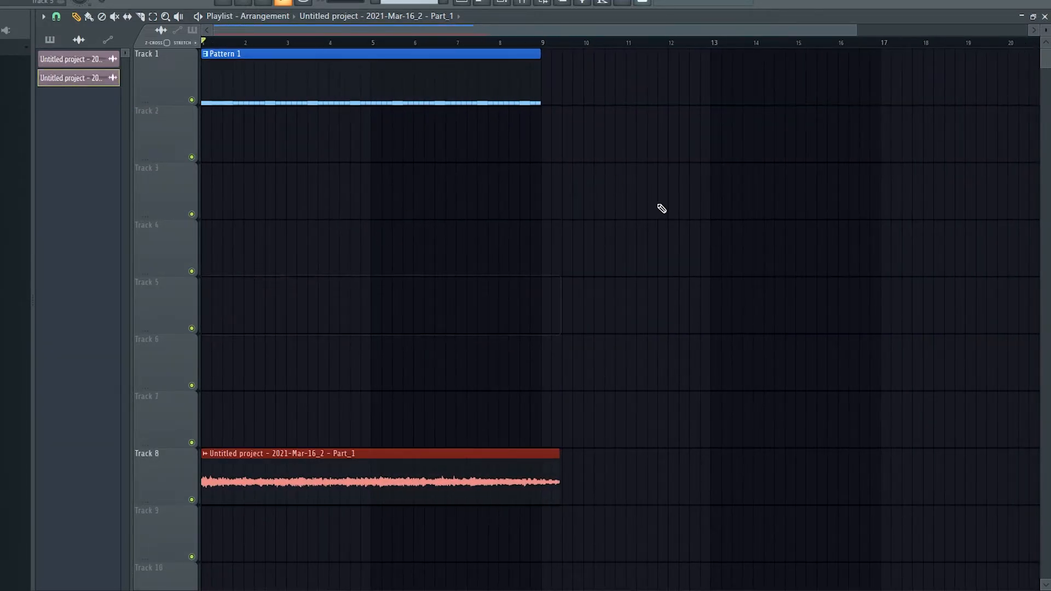
{"action": "scroll", "coordinate": [1042, 64], "scroll_direction": "down", "scroll_amount": 5}
{"action": "scroll", "coordinate": [1045, 30], "scroll_direction": "down", "scroll_amount": 3}
{"action": "scroll", "coordinate": [751, 85], "scroll_direction": "up", "scroll_amount": 3}
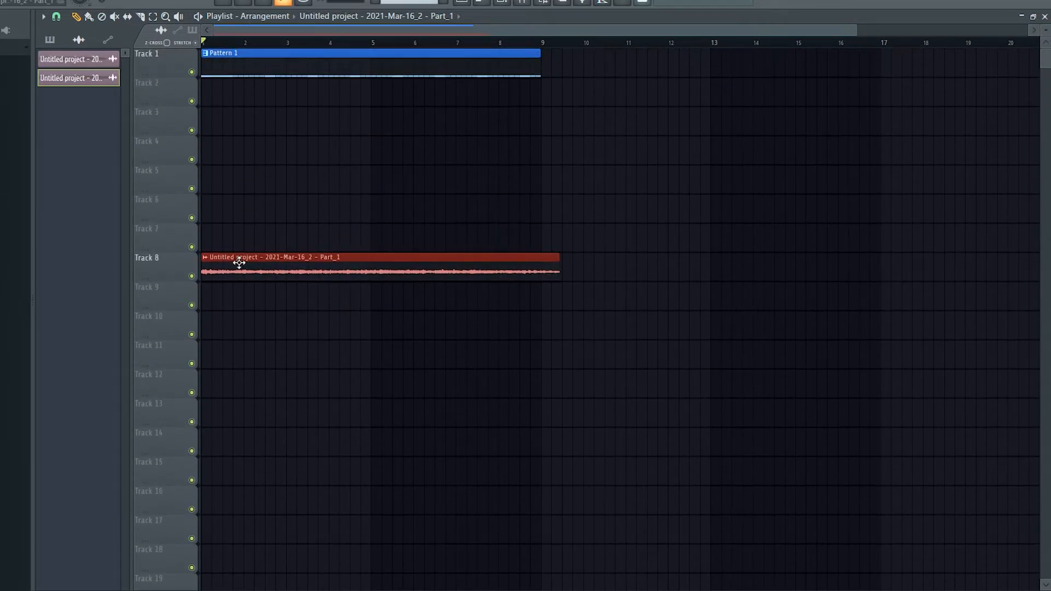
Set the Part_1 clip's time-stretching time to 4 bars in its channel settings and close them
{"action": "left_click", "coordinate": [205, 257]}
{"action": "left_click", "coordinate": [230, 304]}
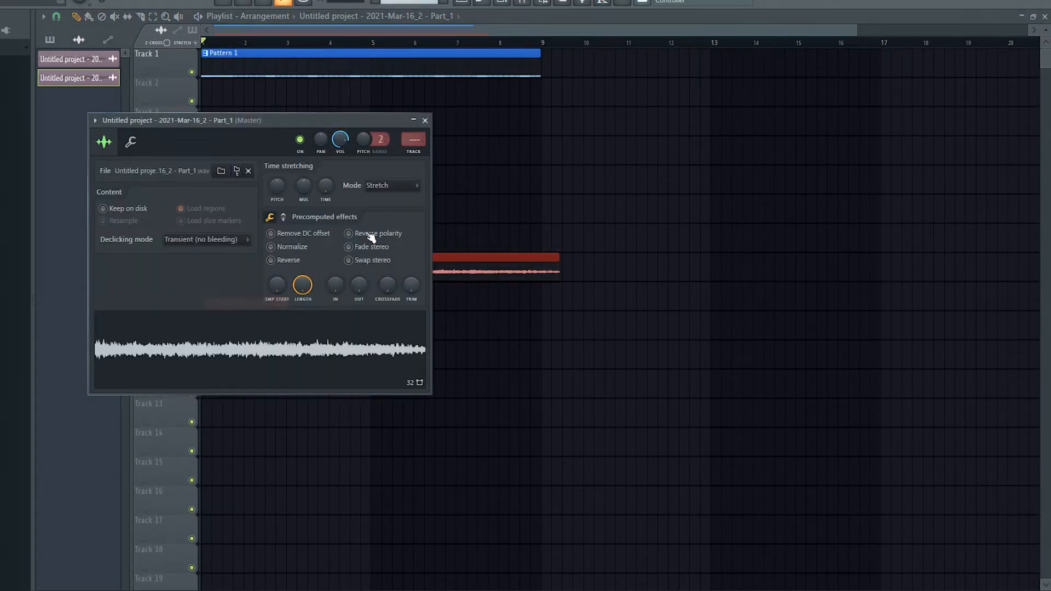
{"action": "right_click", "coordinate": [333, 183]}
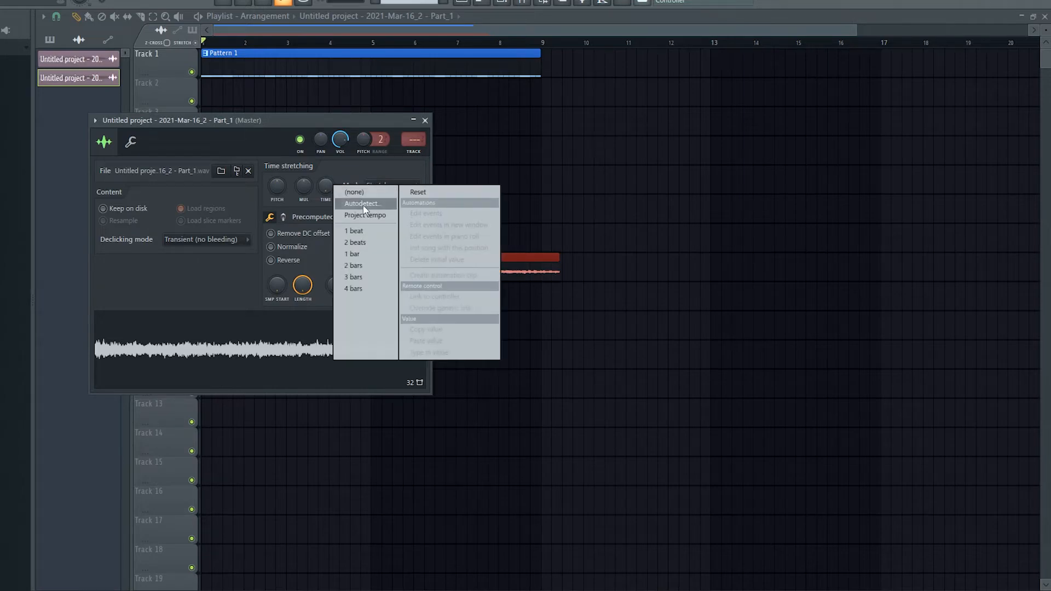
{"action": "left_click", "coordinate": [364, 286]}
{"action": "left_click", "coordinate": [425, 120]}
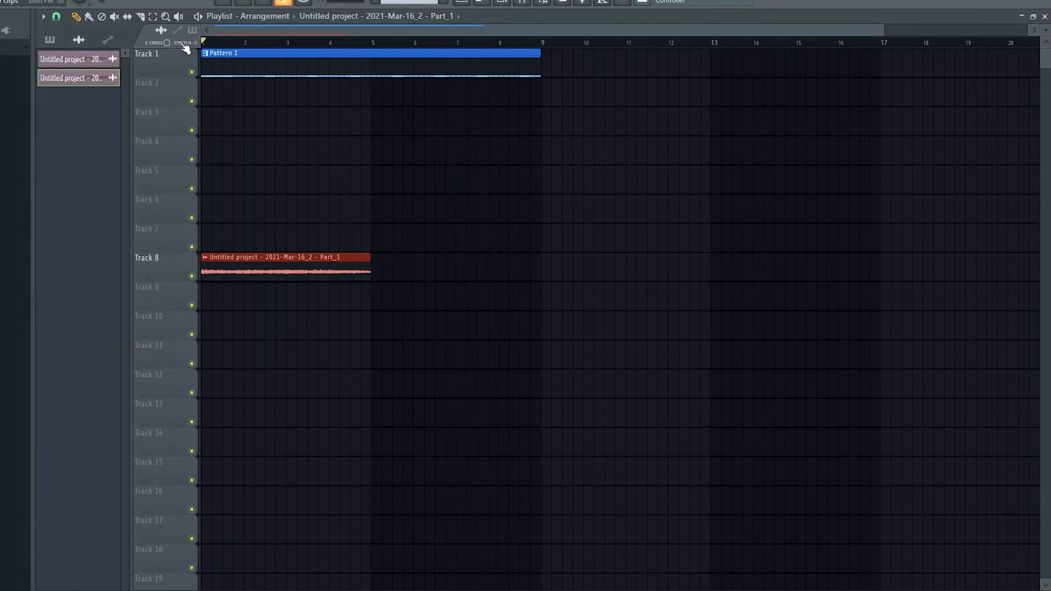
Stretch the Part_1 clip on Track 8 so it ends with Pattern 1 at bar 9
{"action": "left_click_drag", "start_coordinate": [371, 258], "coordinate": [539, 251]}
{"action": "scroll", "coordinate": [553, 240], "scroll_direction": "up", "scroll_amount": 10}
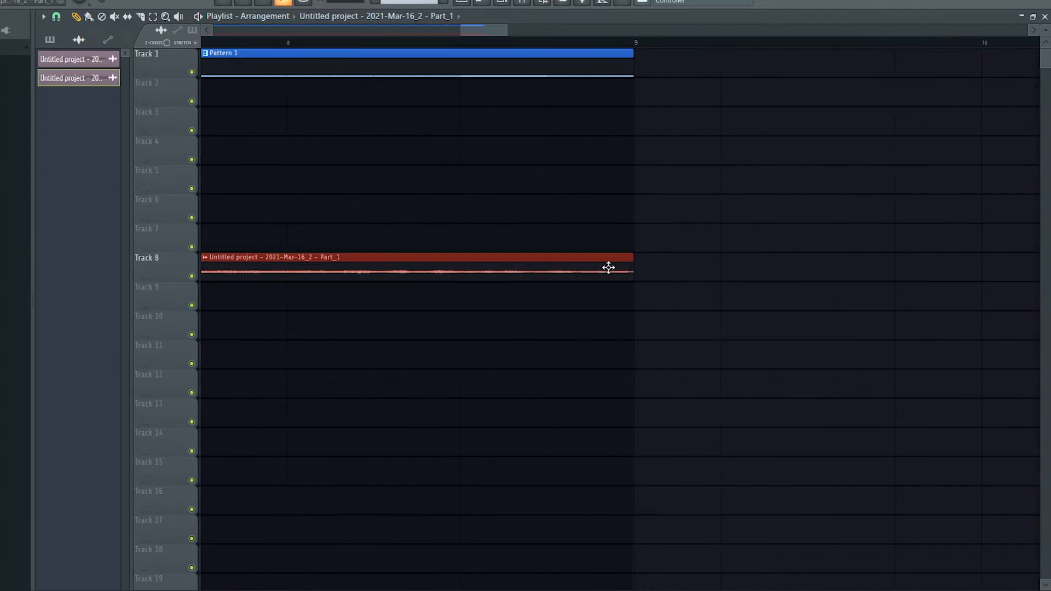
{"action": "scroll", "coordinate": [630, 263], "scroll_direction": "down", "scroll_amount": 8}
{"action": "scroll", "coordinate": [392, 233], "scroll_direction": "down", "scroll_amount": 5}
Play the arrangement from the start and repeat the Part_1 clip on Track 8 from bar 9
{"action": "left_click", "coordinate": [211, 43]}
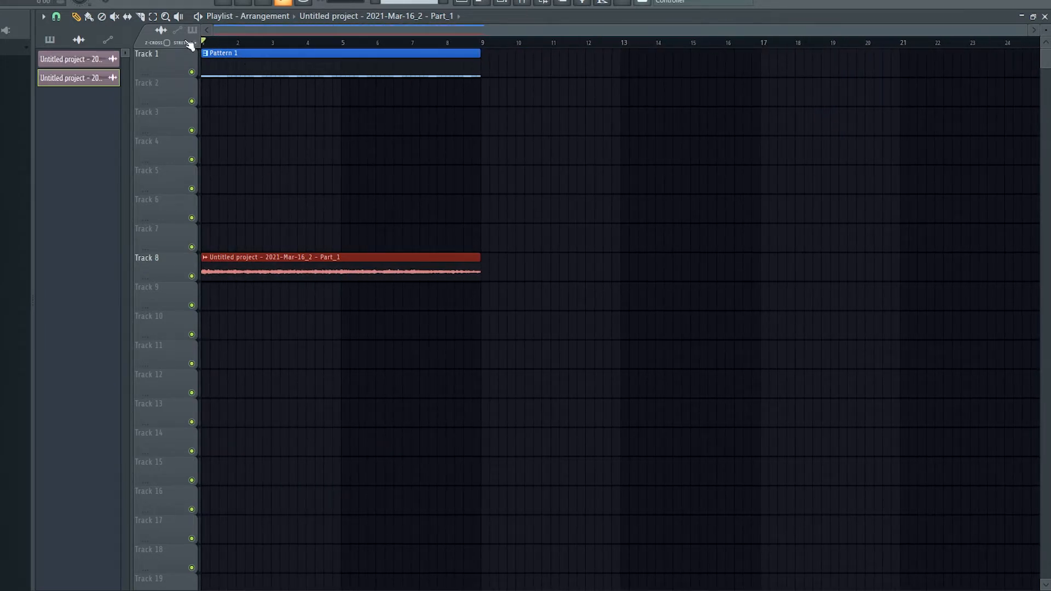
{"action": "key", "text": "space"}
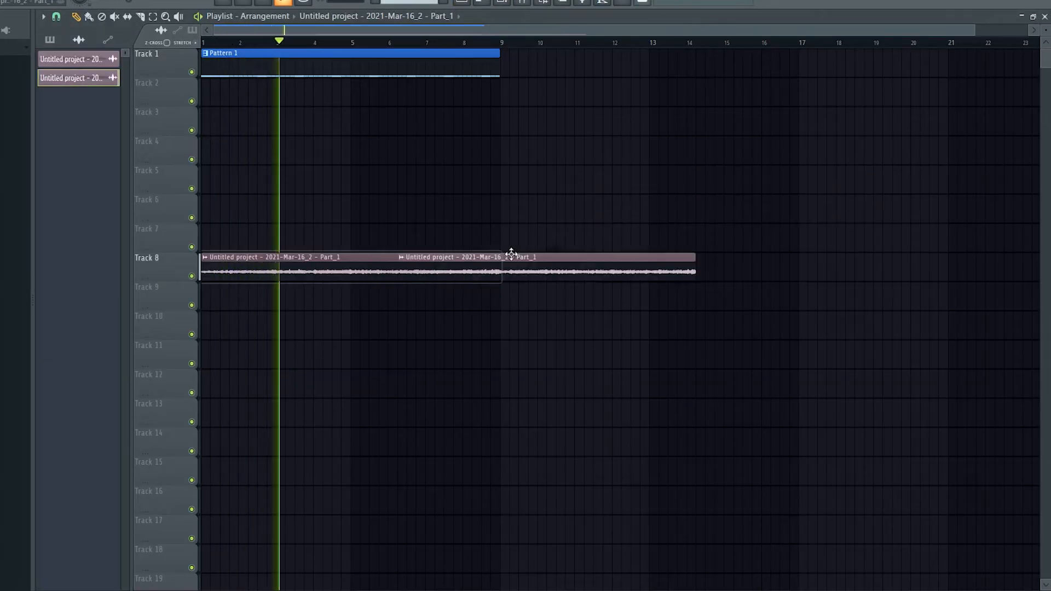
{"action": "left_click_drag", "start_coordinate": [509, 181], "coordinate": [460, 127]}
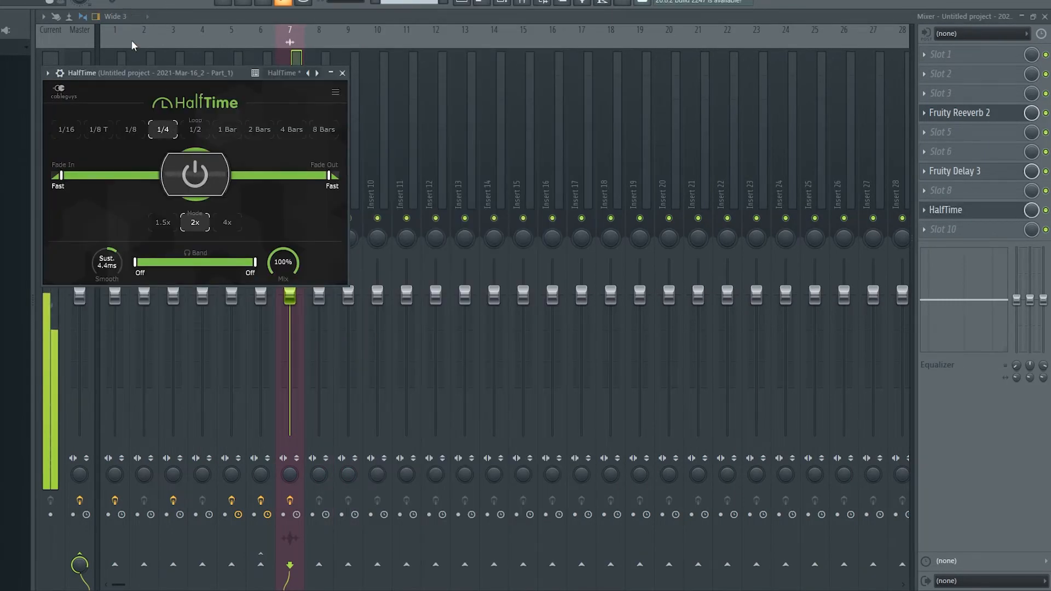
Set HalfTime on the Part_1 mixer insert to a 1/2 loop and raise the lower band limit to 59.4 Hz
{"action": "left_click", "coordinate": [195, 130]}
{"action": "left_click_drag", "start_coordinate": [135, 262], "coordinate": [150, 262]}
{"action": "left_click_drag", "start_coordinate": [255, 262], "coordinate": [214, 262]}
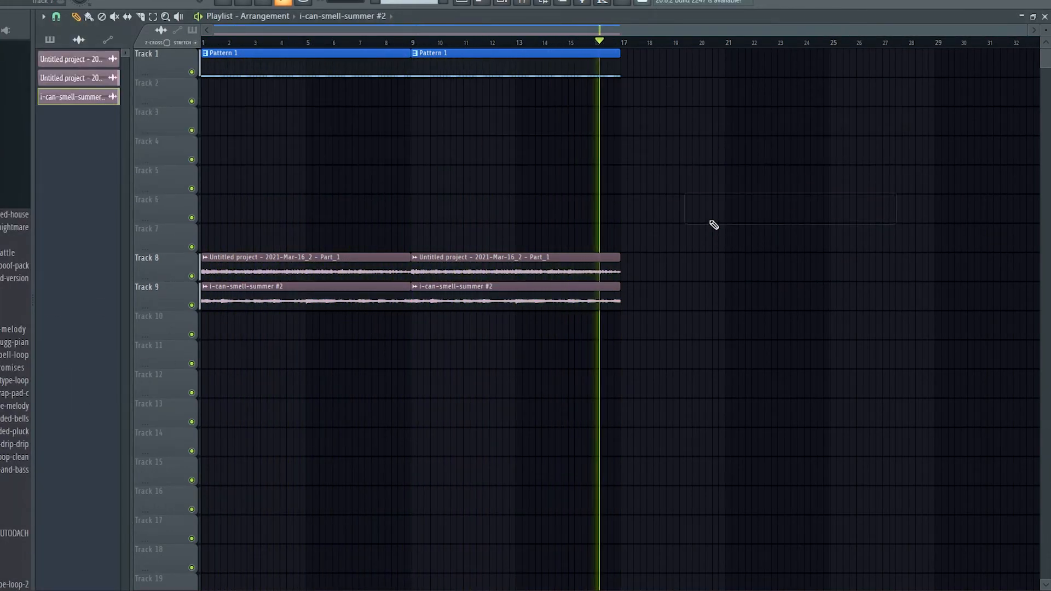
Stop playback and select both Pattern 1 clips on Track 1
{"action": "key", "text": "space"}
{"action": "left_click_drag", "start_coordinate": [729, 163], "coordinate": [202, 50]}
{"action": "left_click", "coordinate": [524, 3]}
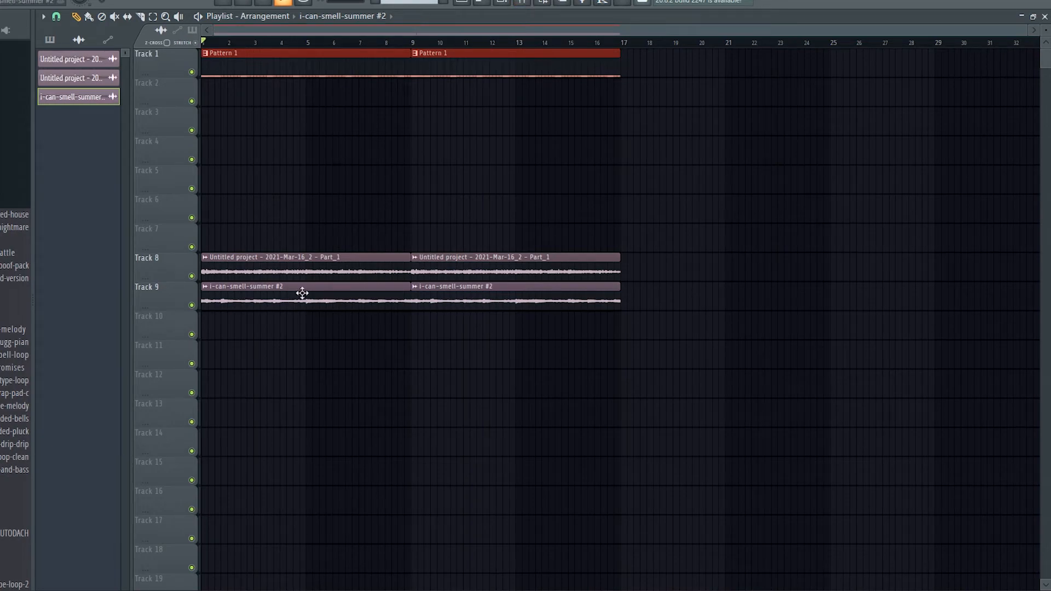
Review the Fruity Delay 3 and HalfTime effects on the Part_1 mixer insert and return to the playlist
{"action": "scroll", "coordinate": [289, 193], "scroll_direction": "up", "scroll_amount": 3}
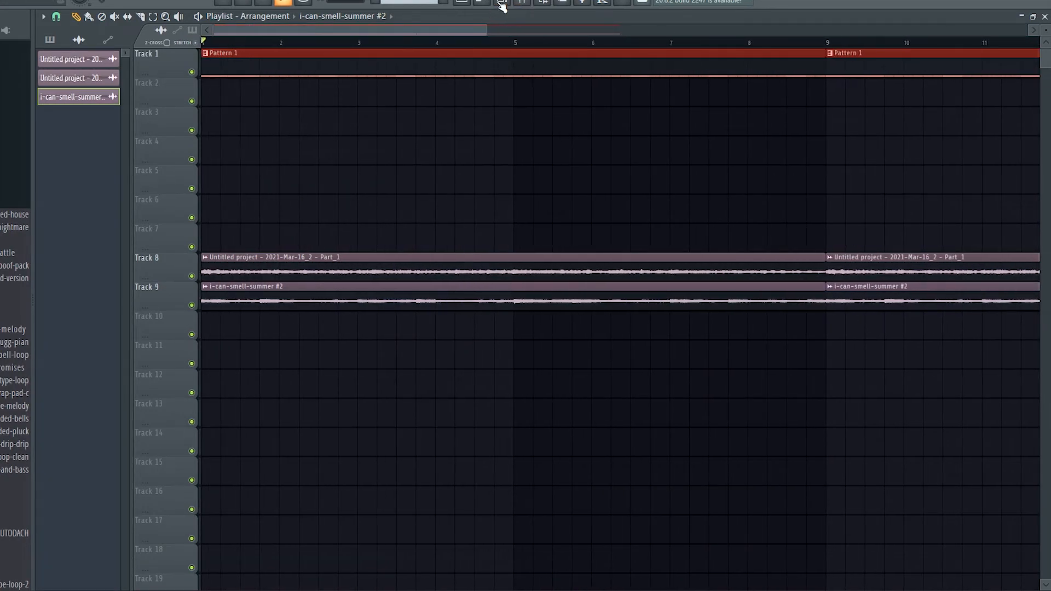
{"action": "left_click", "coordinate": [502, 2]}
{"action": "left_click", "coordinate": [502, 3]}
{"action": "left_click", "coordinate": [524, 3]}
{"action": "scroll", "coordinate": [493, 104], "scroll_direction": "down", "scroll_amount": 4}
{"action": "scroll", "coordinate": [362, 120], "scroll_direction": "up", "scroll_amount": 4}
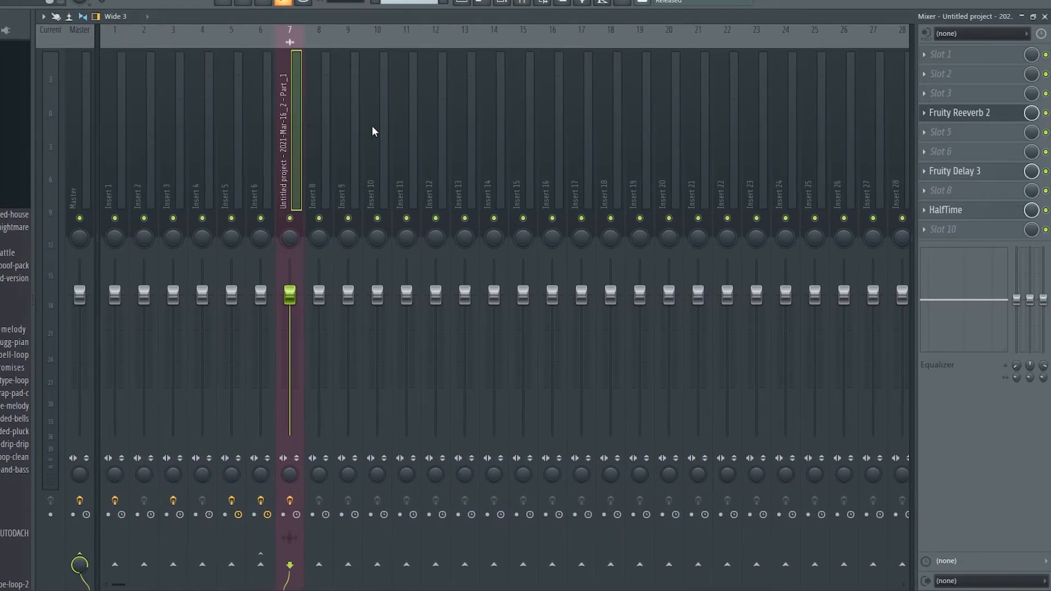
{"action": "left_click", "coordinate": [980, 171]}
{"action": "left_click", "coordinate": [966, 211]}
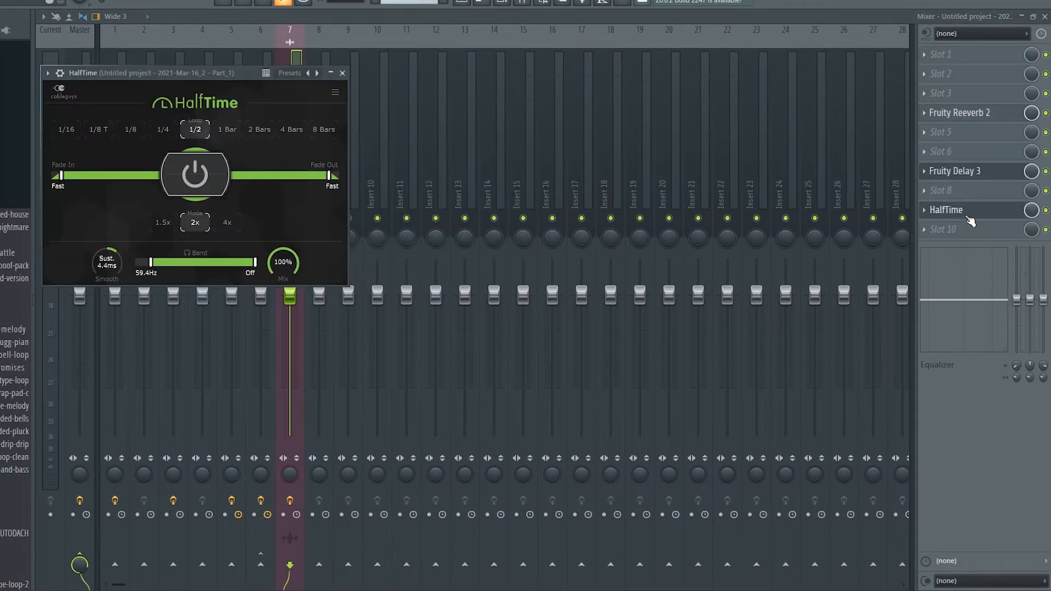
{"action": "left_click", "coordinate": [464, 3]}
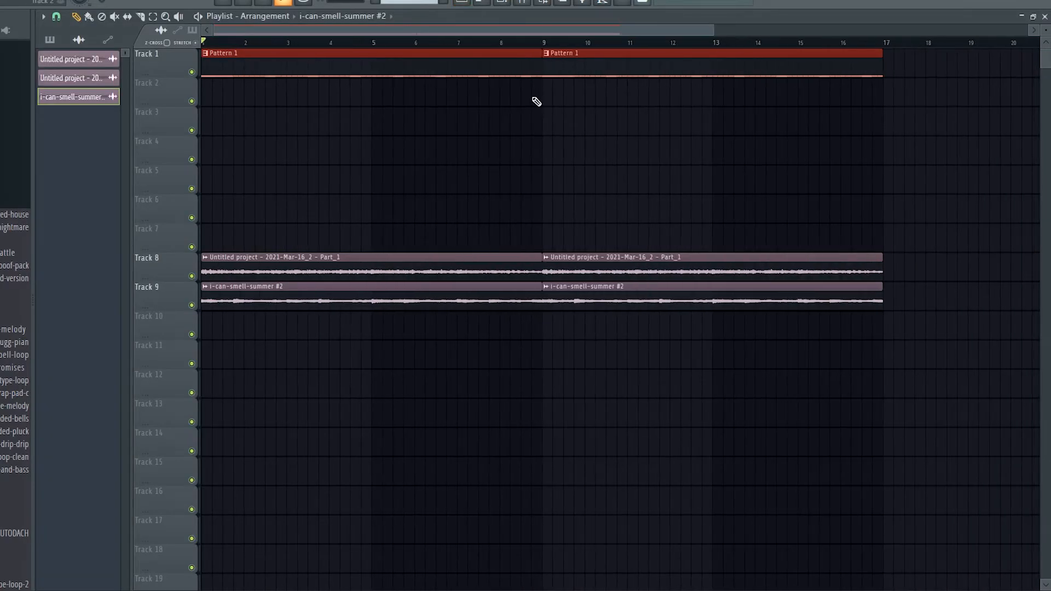
Clear the clip selection and play the arrangement through the second Pattern 1 section
{"action": "left_click", "coordinate": [551, 182]}
{"action": "right_click", "coordinate": [552, 184]}
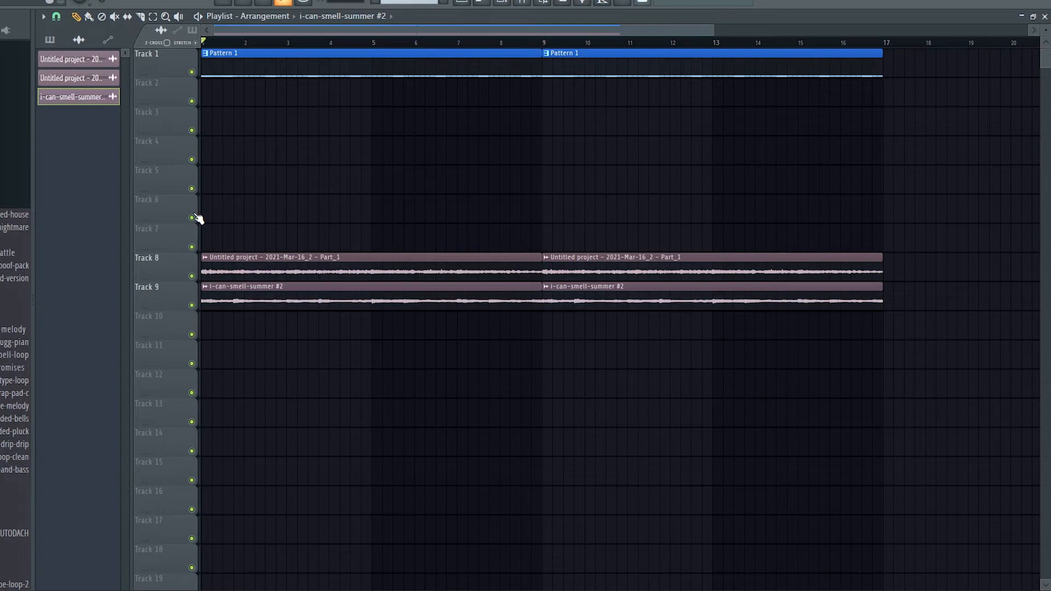
{"action": "key", "text": "space"}
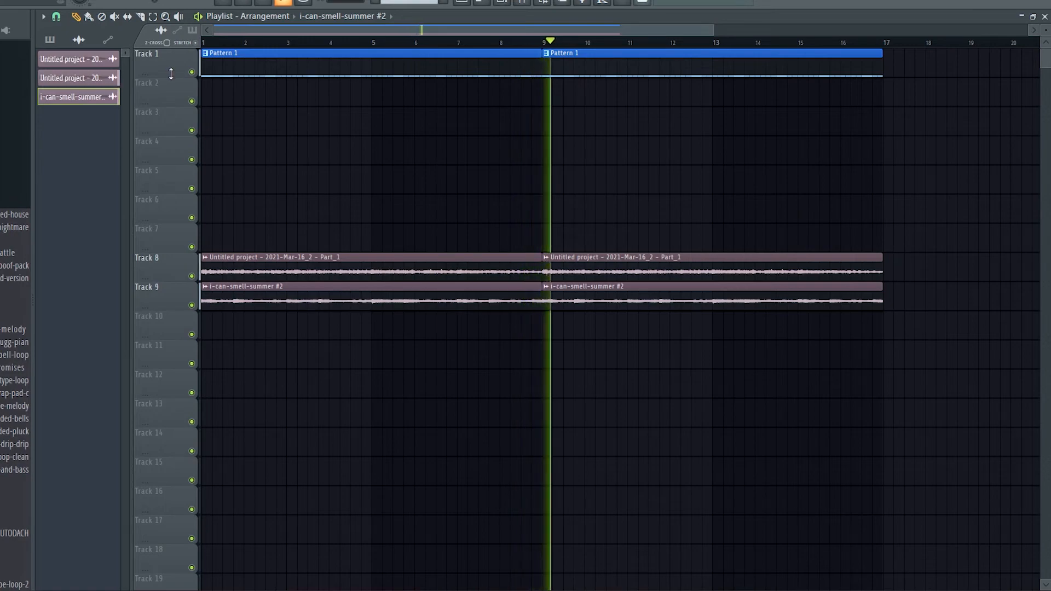
{"action": "key", "text": "space"}
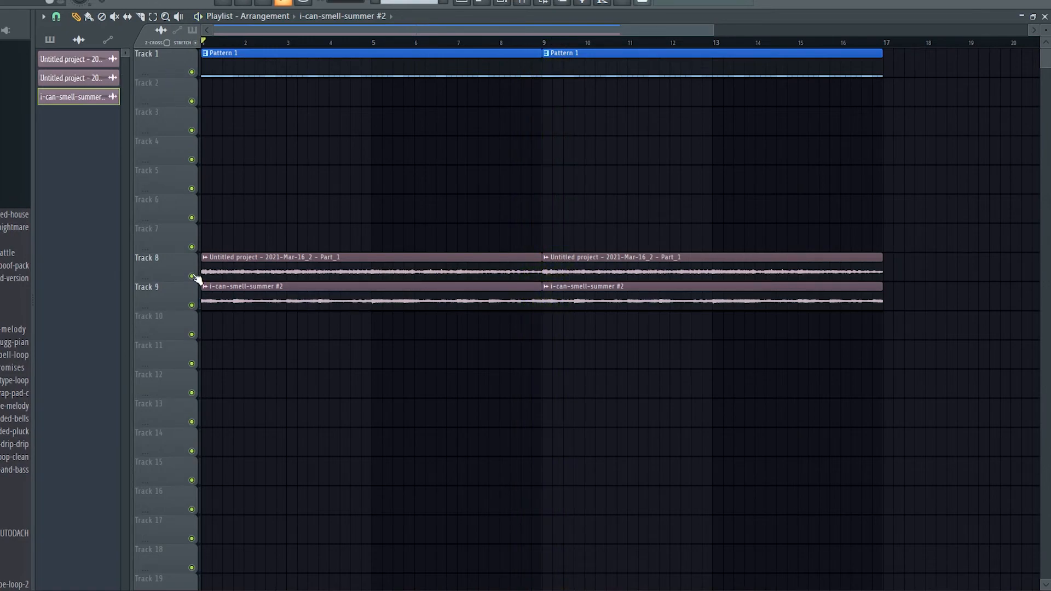
Audition Track 8 on its own by soloing it, and bring up the channel rack
{"action": "right_click", "coordinate": [191, 276]}
{"action": "key", "text": "space"}
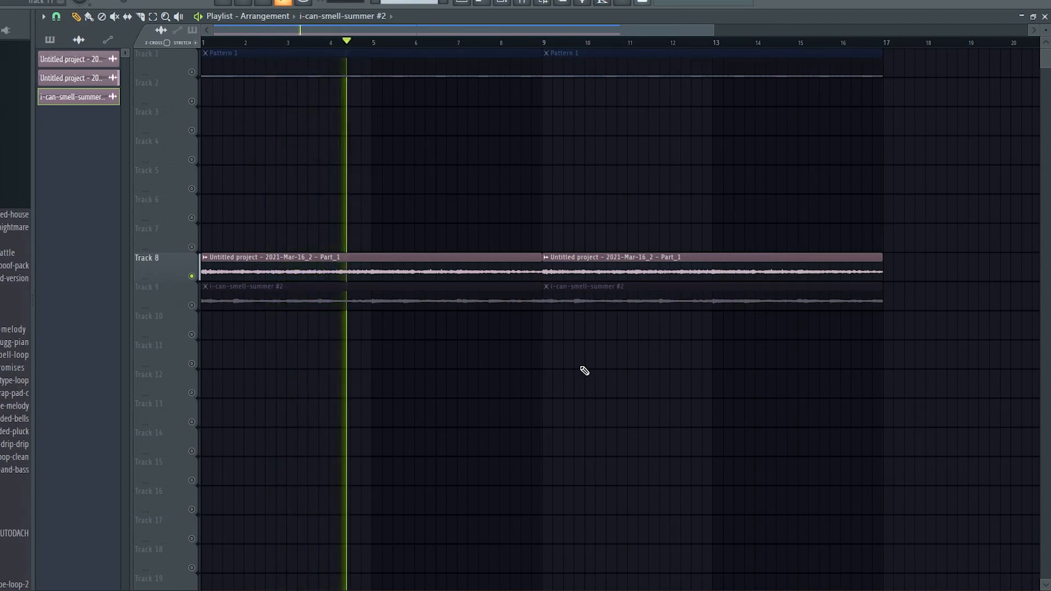
{"action": "key", "text": "space"}
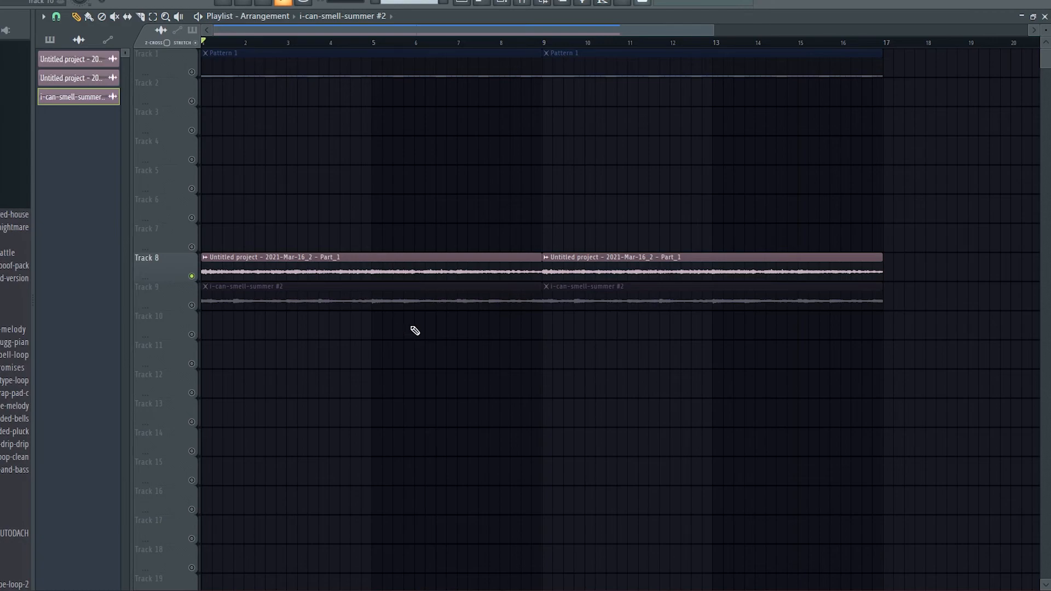
{"action": "key", "text": "F6"}
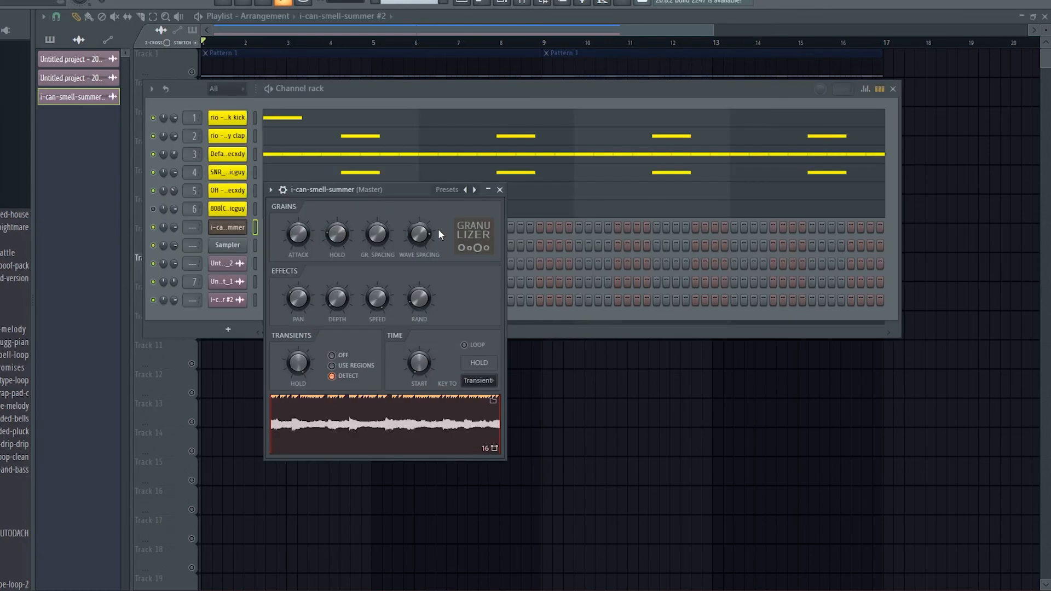